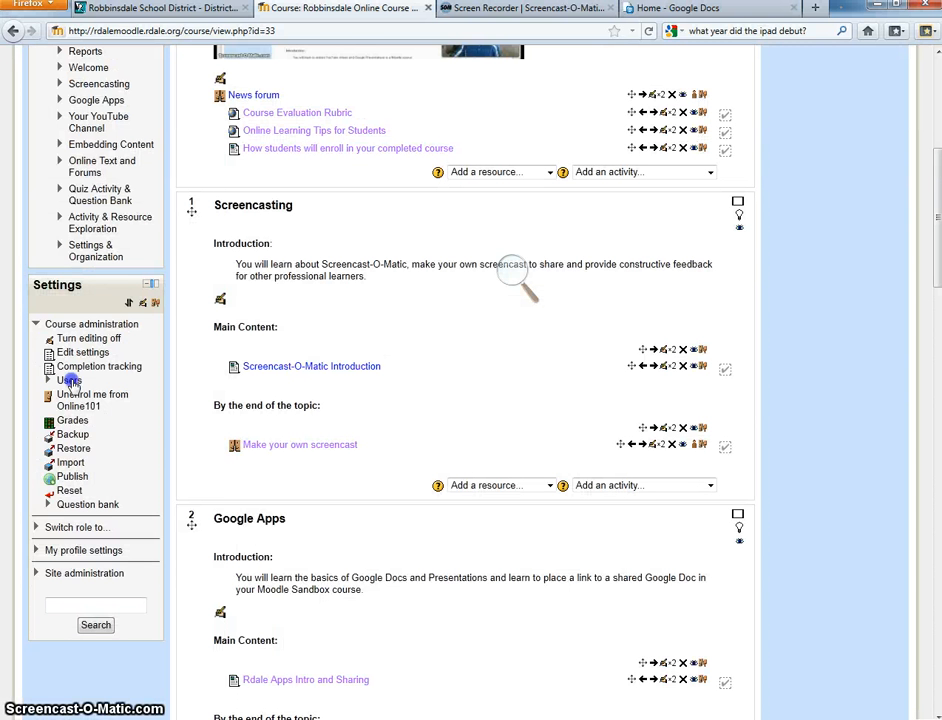
# - Open the Online101 course's groups page from the user administration settings and start auto-creating groups
pyautogui.click(70, 382)
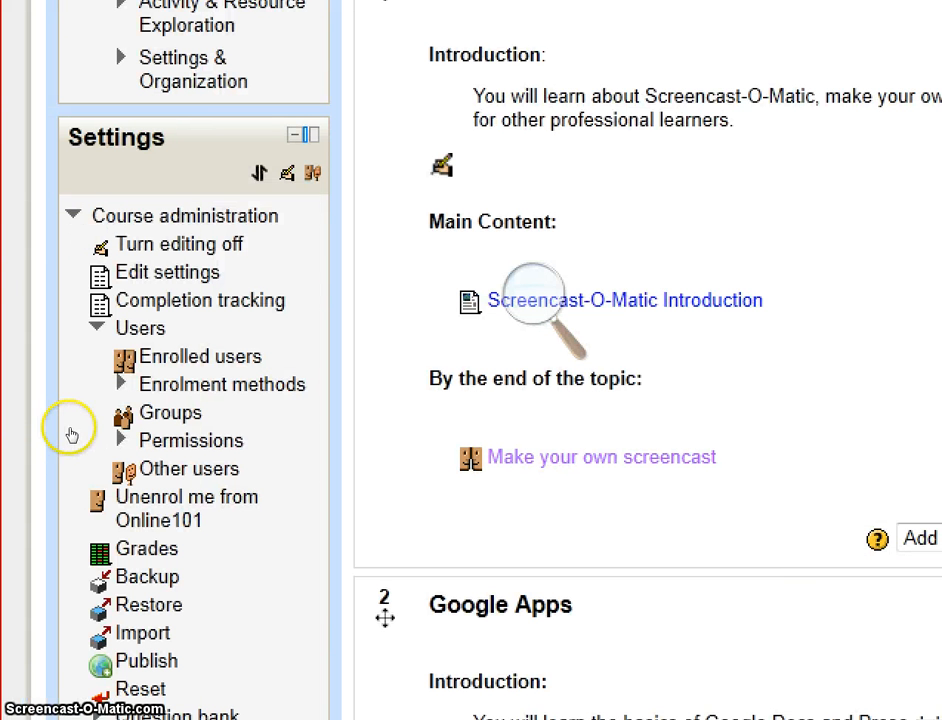
pyautogui.click(86, 431)
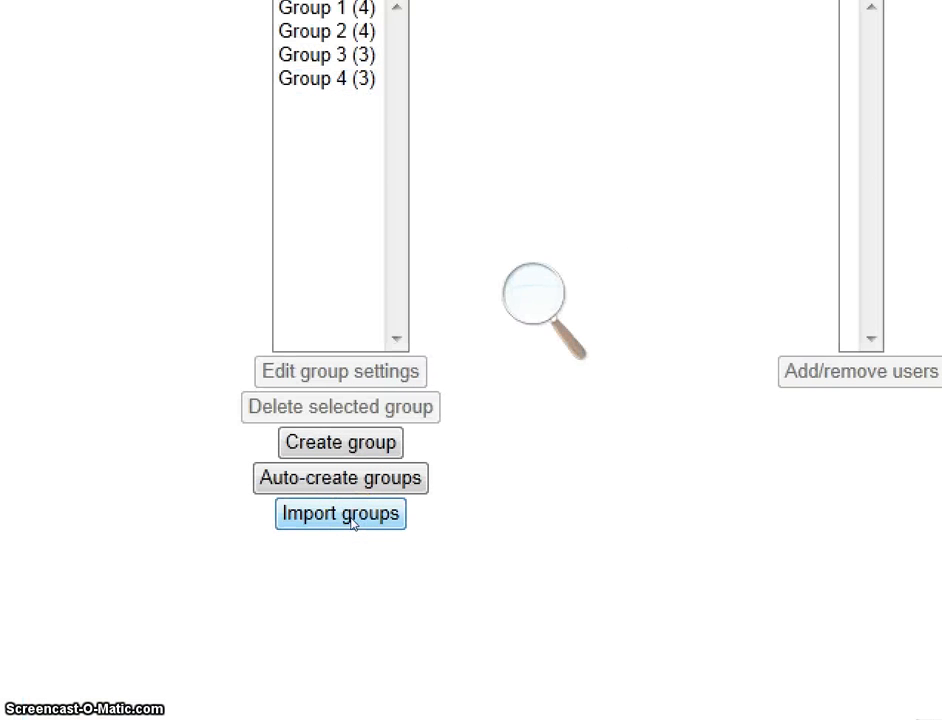
pyautogui.click(357, 480)
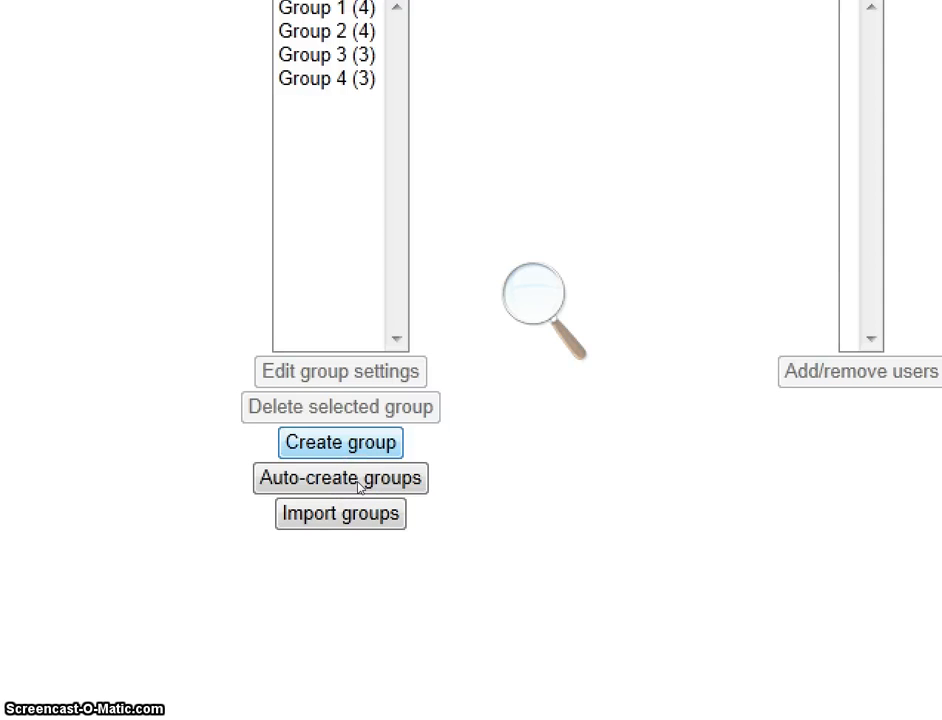
pyautogui.click(358, 487)
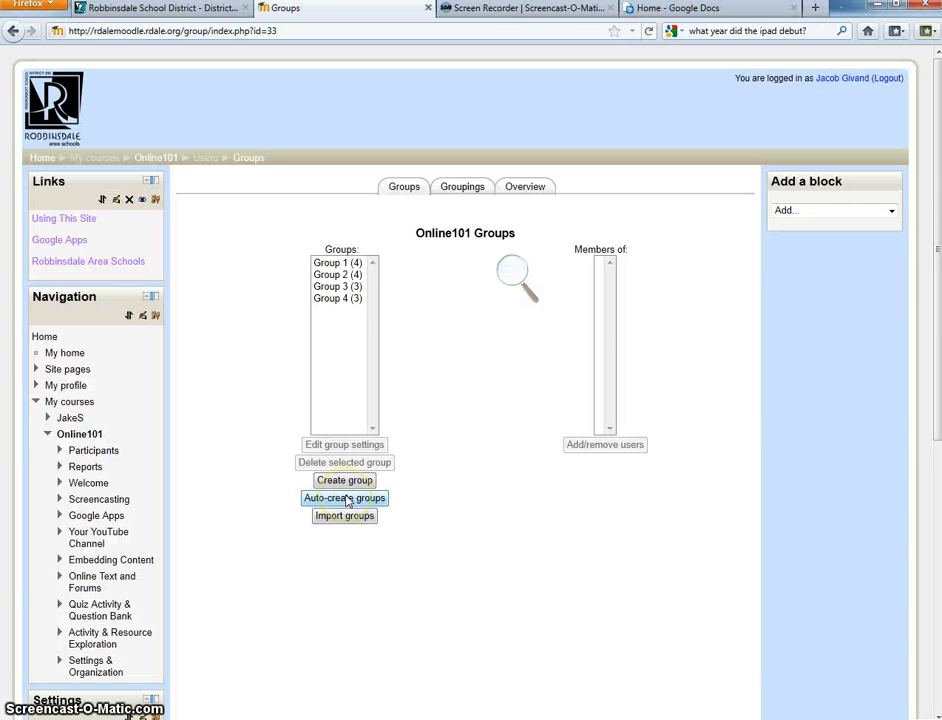
pyautogui.click(345, 486)
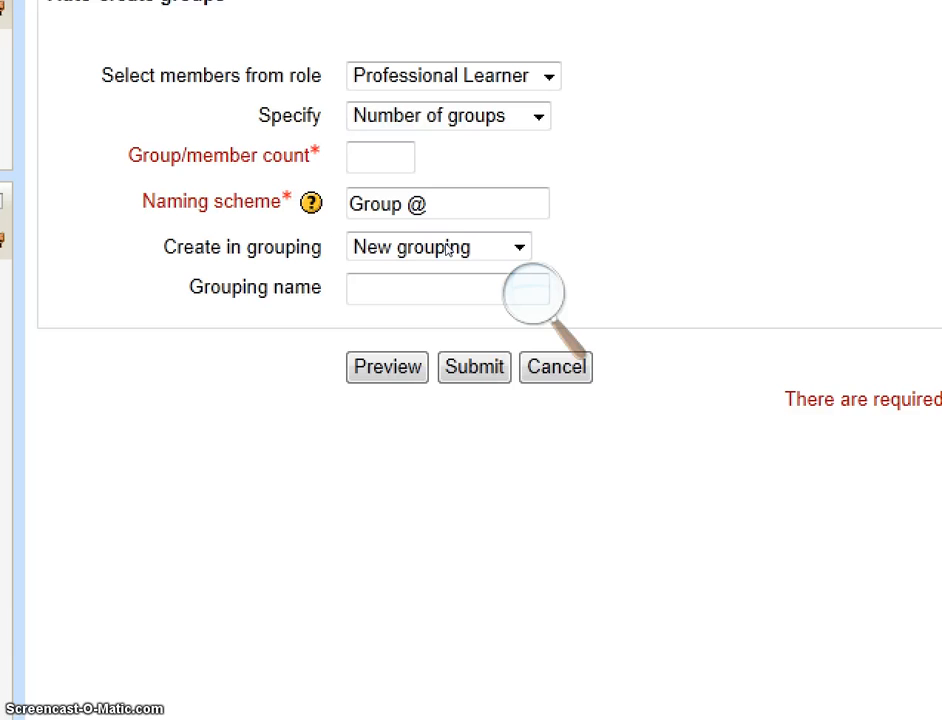
# - Base the automatic creation on Number of groups and set the group/member count to 3
pyautogui.click(440, 260)
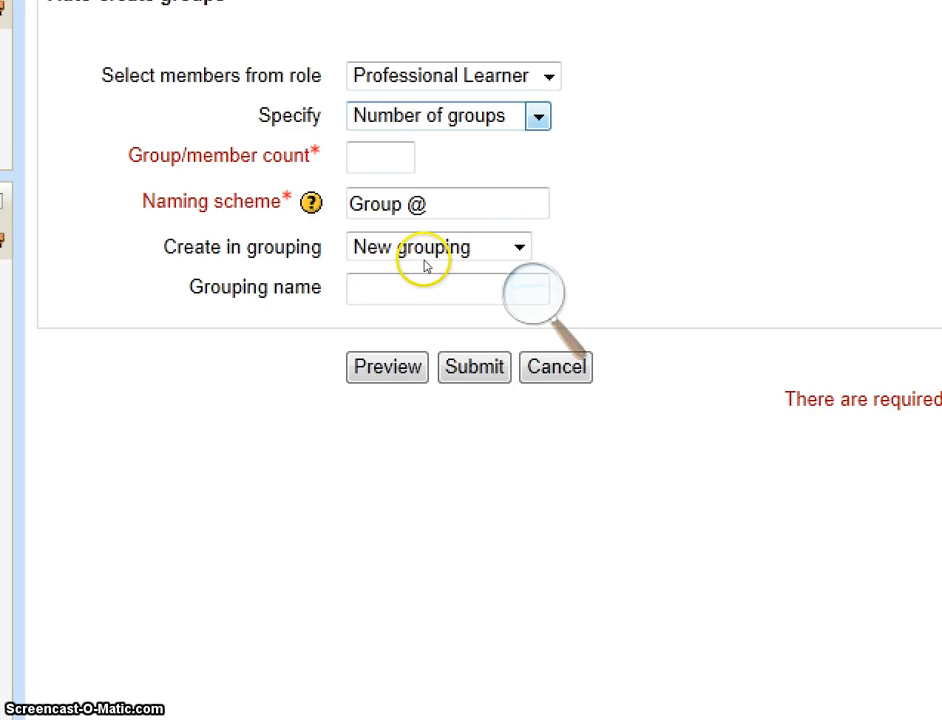
pyautogui.click(426, 259)
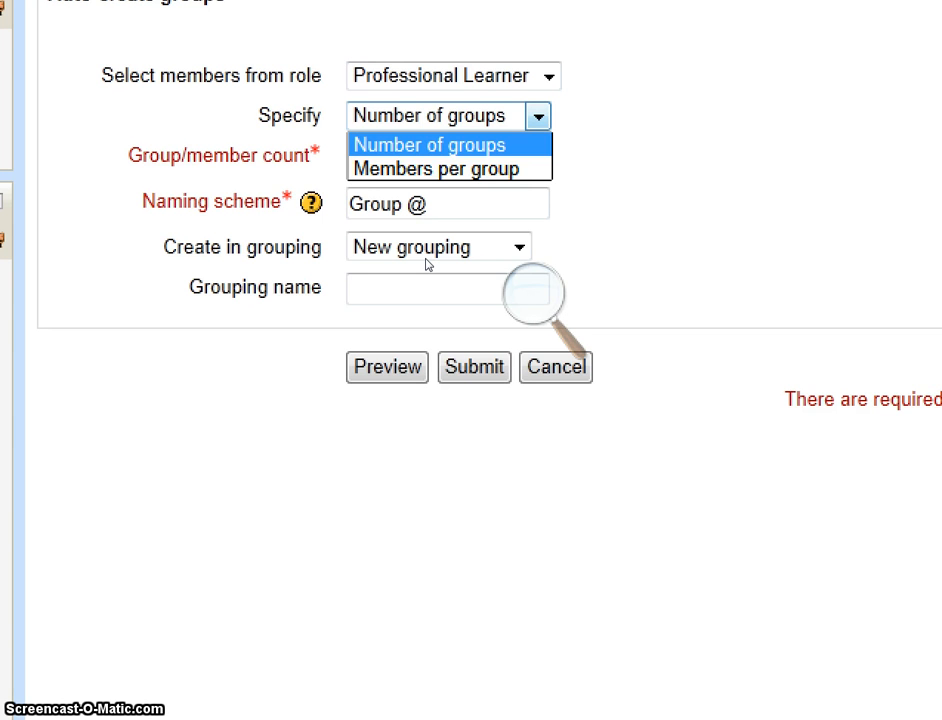
pyautogui.click(427, 262)
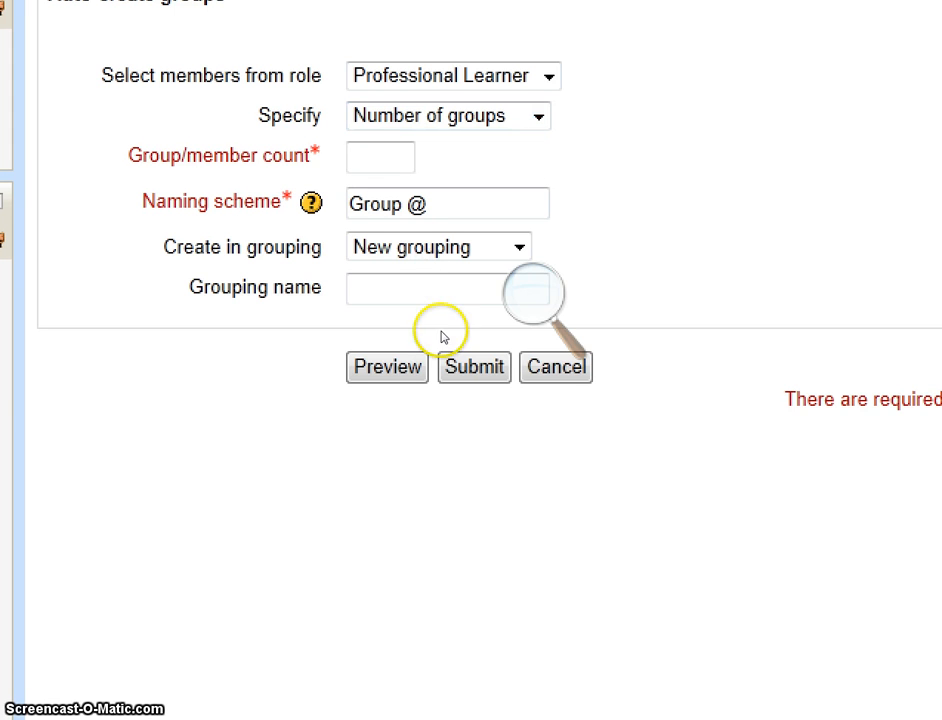
pyautogui.click(338, 277)
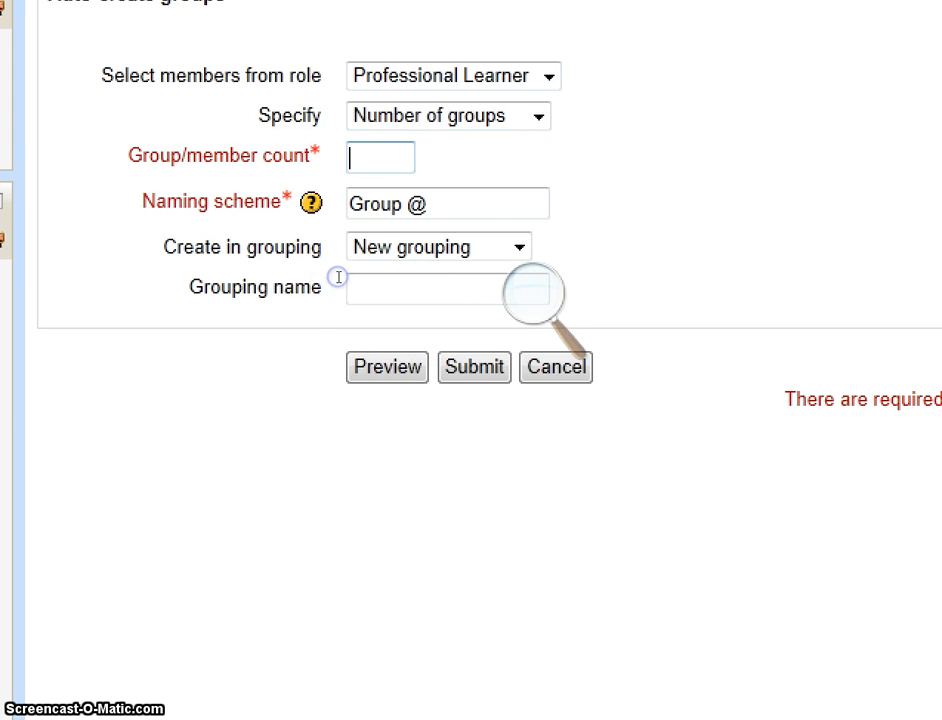
pyautogui.write('3')
# - Try Group # as the naming scheme for the groups, and restore it to Group @
pyautogui.click(471, 284)
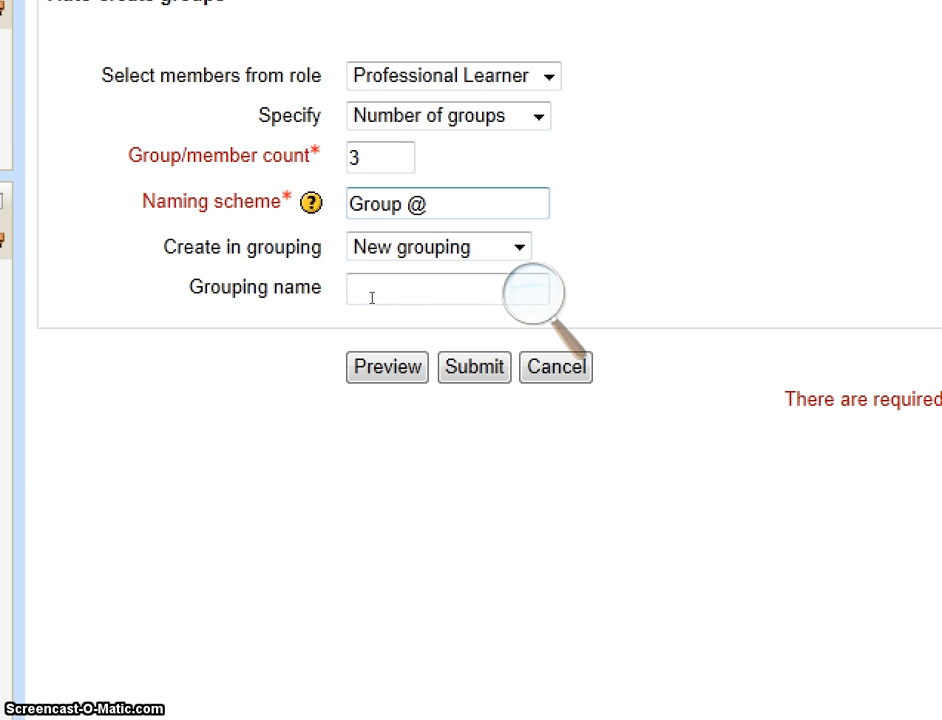
pyautogui.hotkey('shift', 'Left')
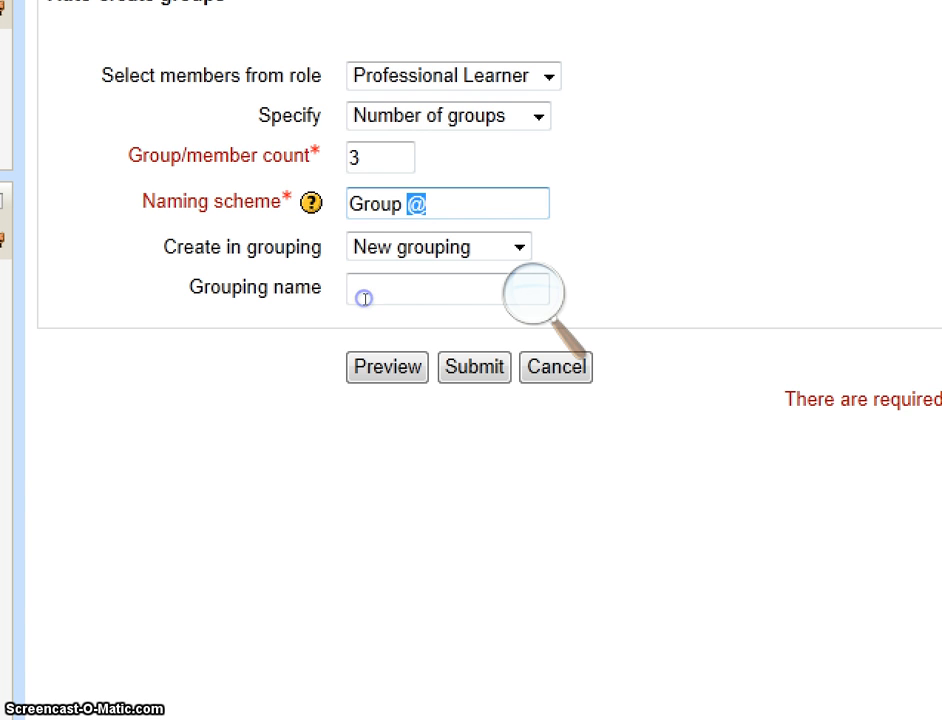
pyautogui.write('#')
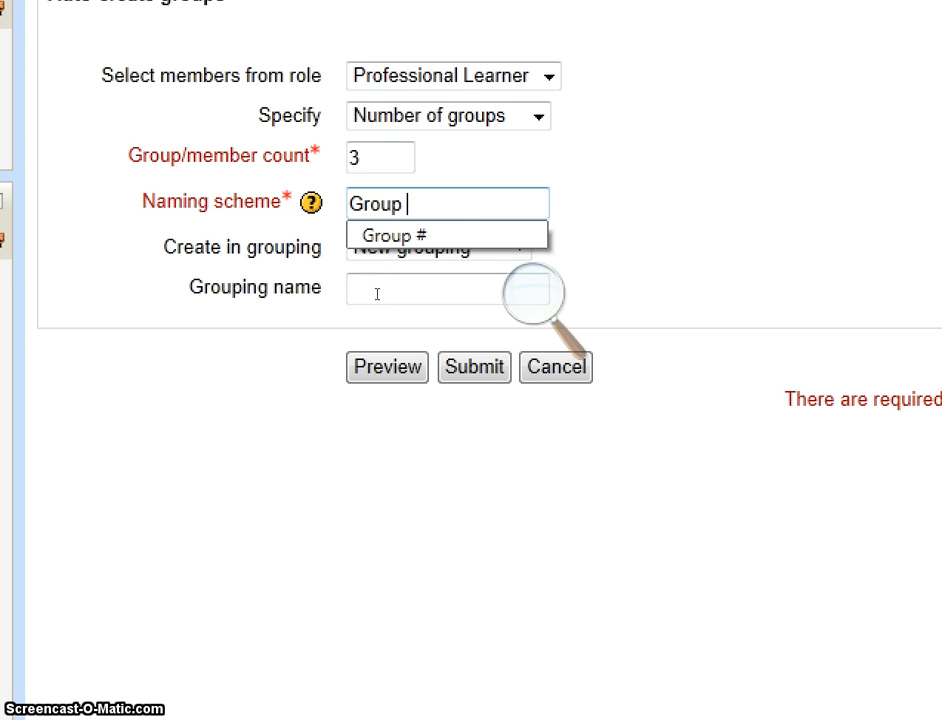
pyautogui.write('@')
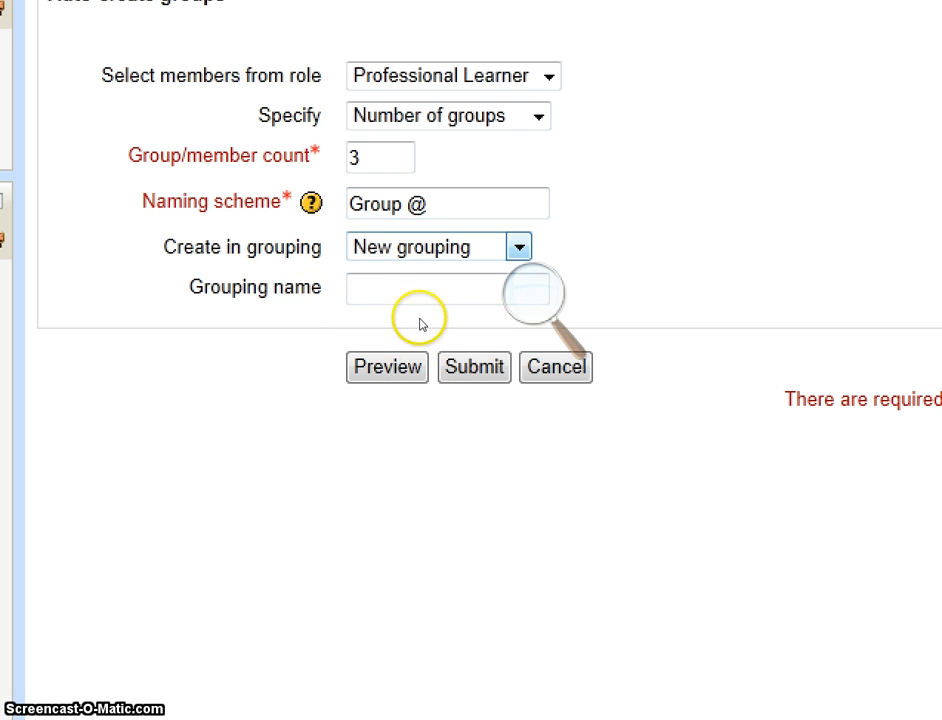
# - Choose to create the groups in a new grouping and name it "Class in 3 groups"
pyautogui.click(480, 247)
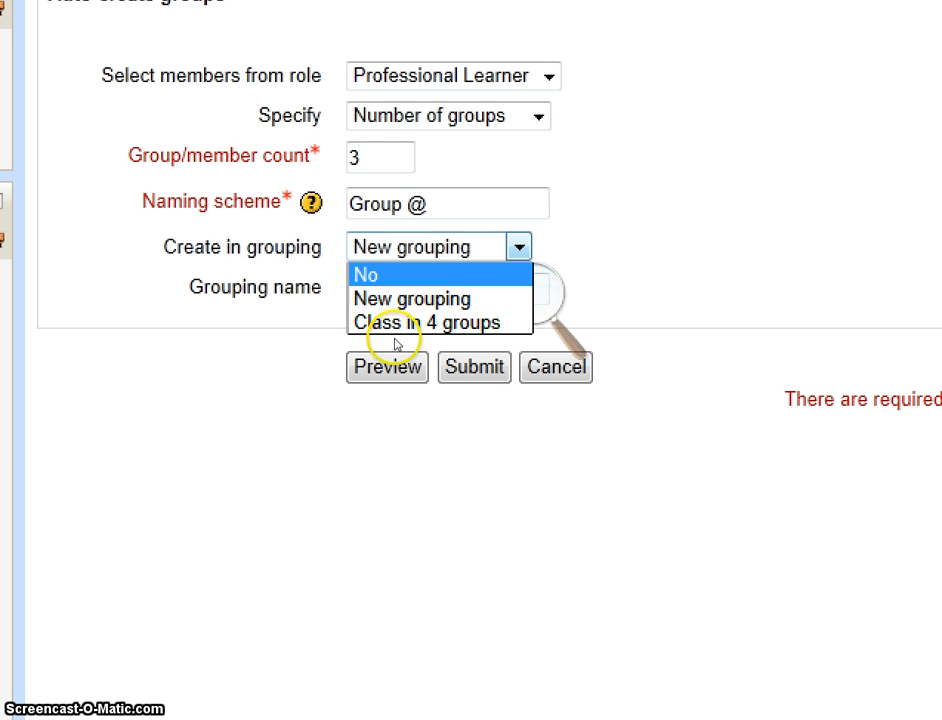
pyautogui.click(392, 343)
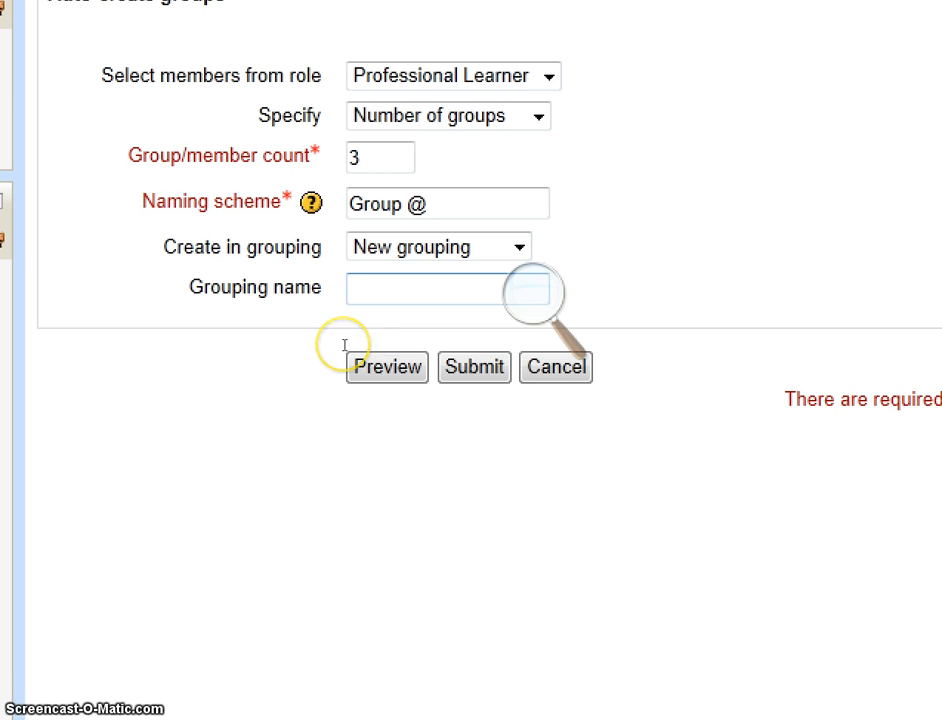
pyautogui.click(342, 344)
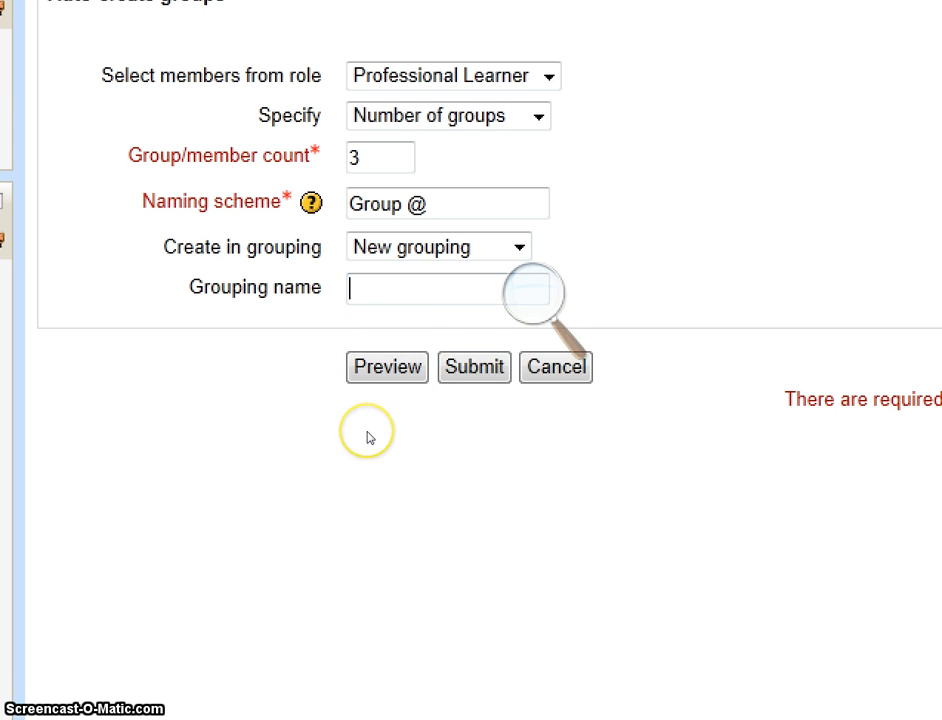
pyautogui.write('Class')
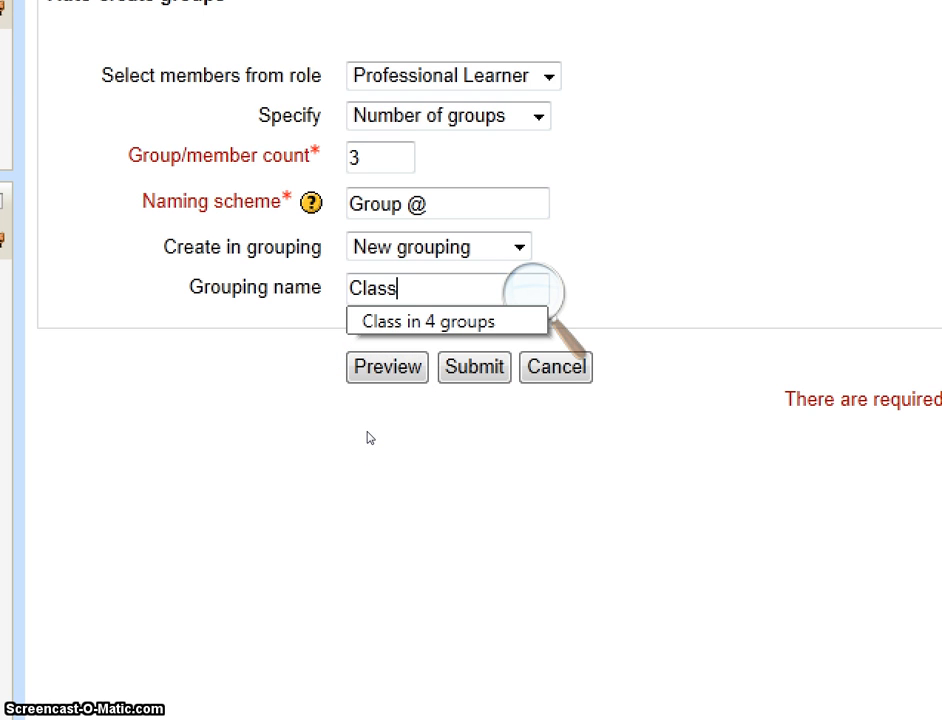
pyautogui.write(' in ')
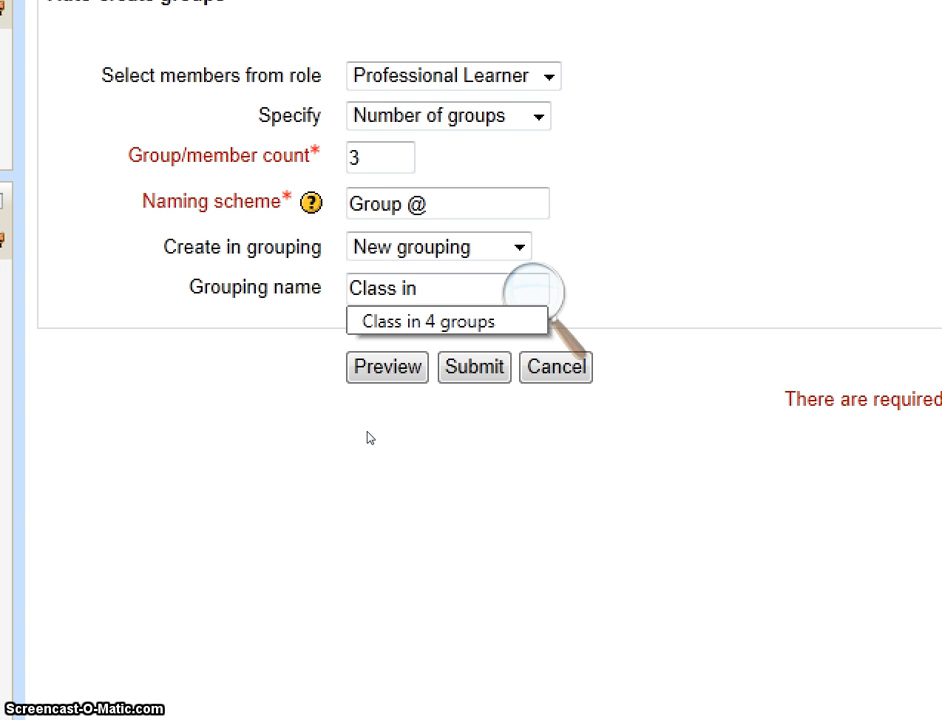
pyautogui.write('3 groups')
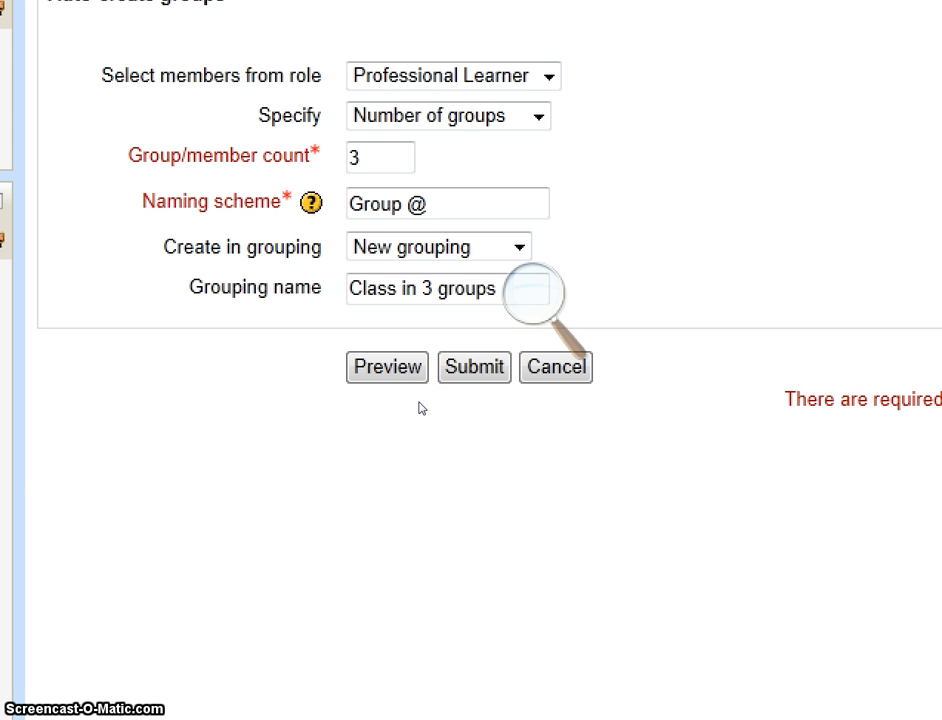
# - Preview the group members, submit the form to create the groups, and open the course's list of groupings
pyautogui.click(341, 379)
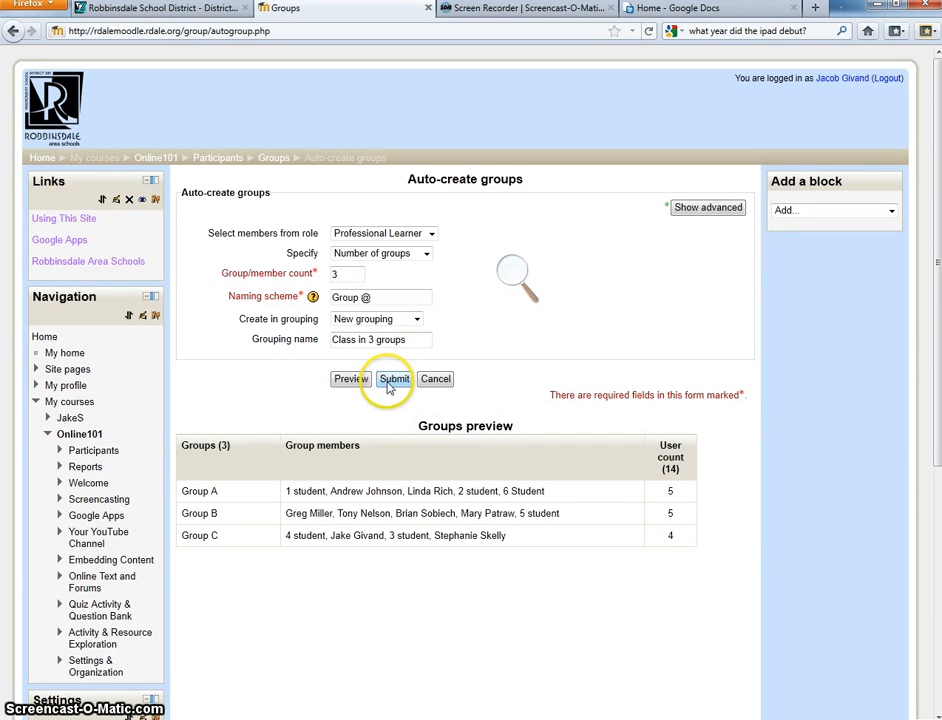
pyautogui.click(261, 175)
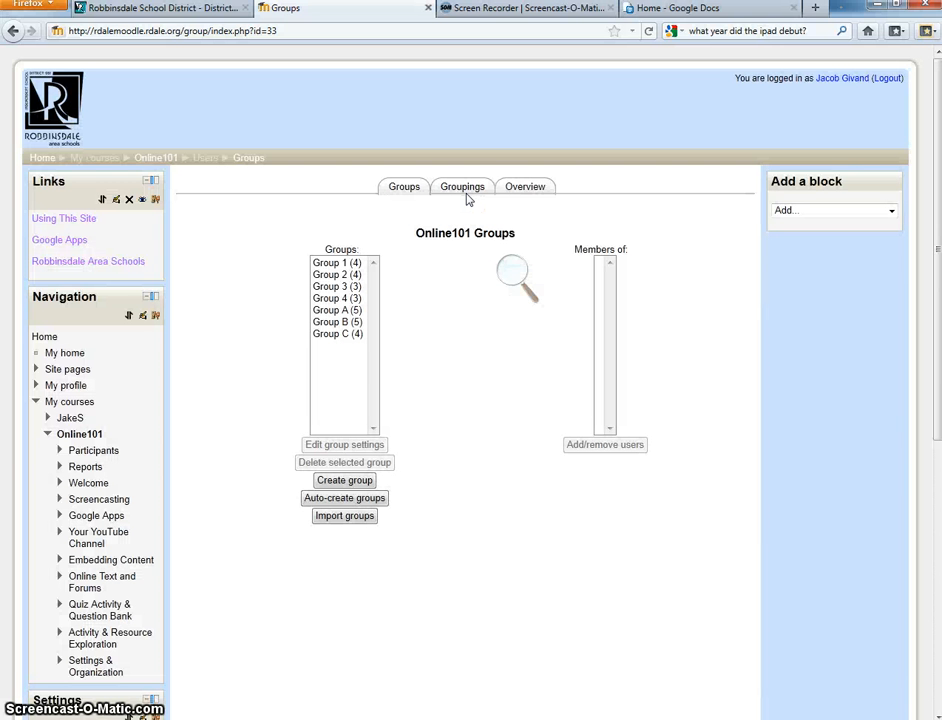
pyautogui.click(463, 190)
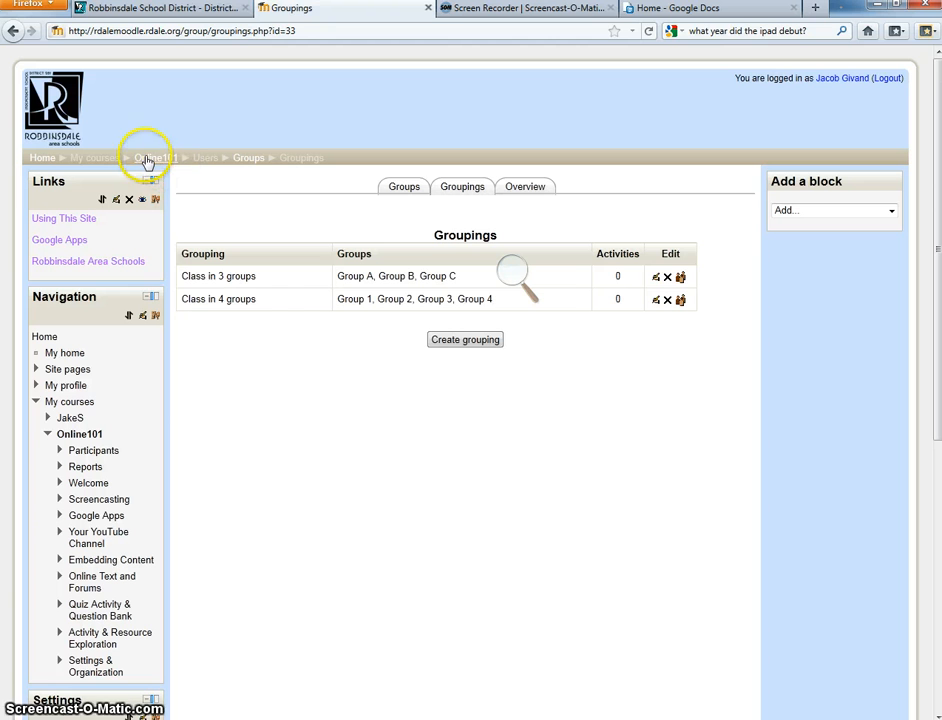
# - Return to the Online101 course page and open the "Make your own screencast" forum for editing
pyautogui.click(147, 159)
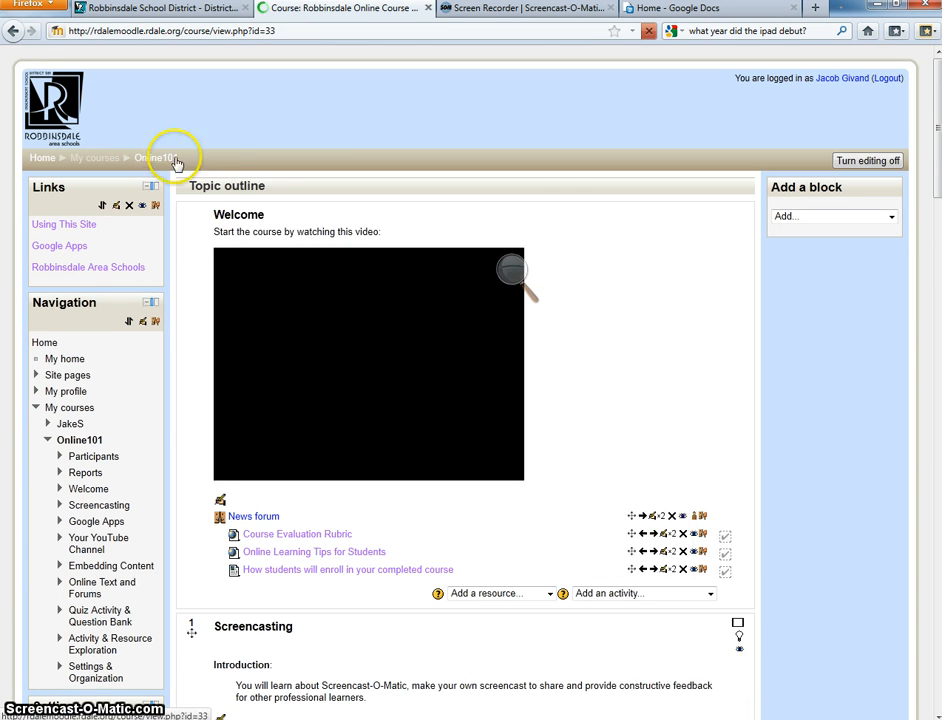
pyautogui.scroll(-8, 925, 205)
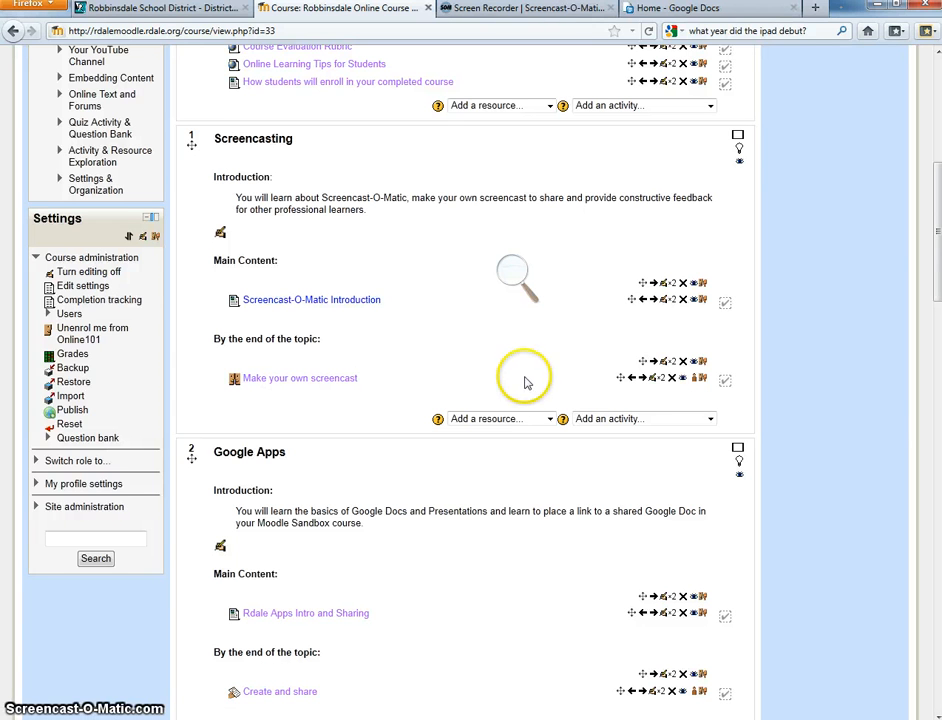
pyautogui.click(650, 381)
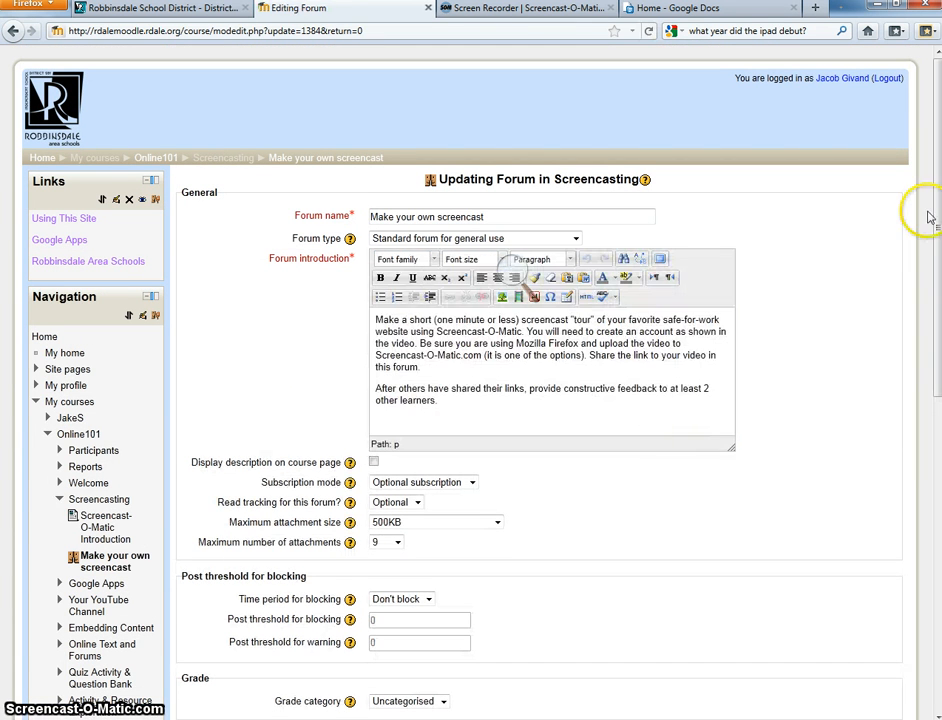
# - Set the forum's group mode to Separate groups in its common module settings
pyautogui.scroll(-8, 532, 296)
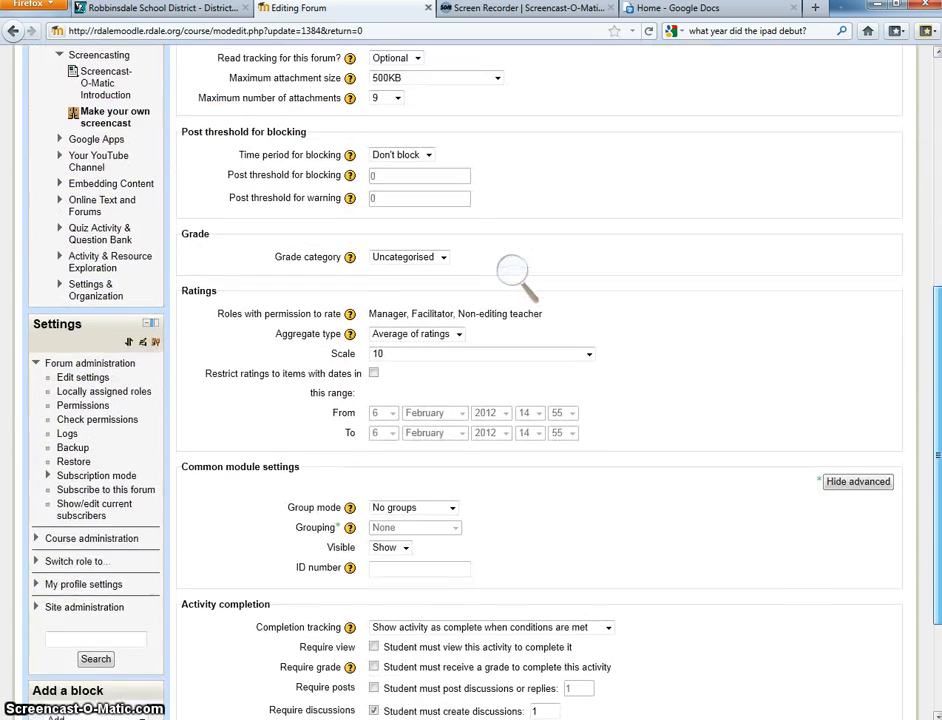
pyautogui.scroll(-3, 512, 275)
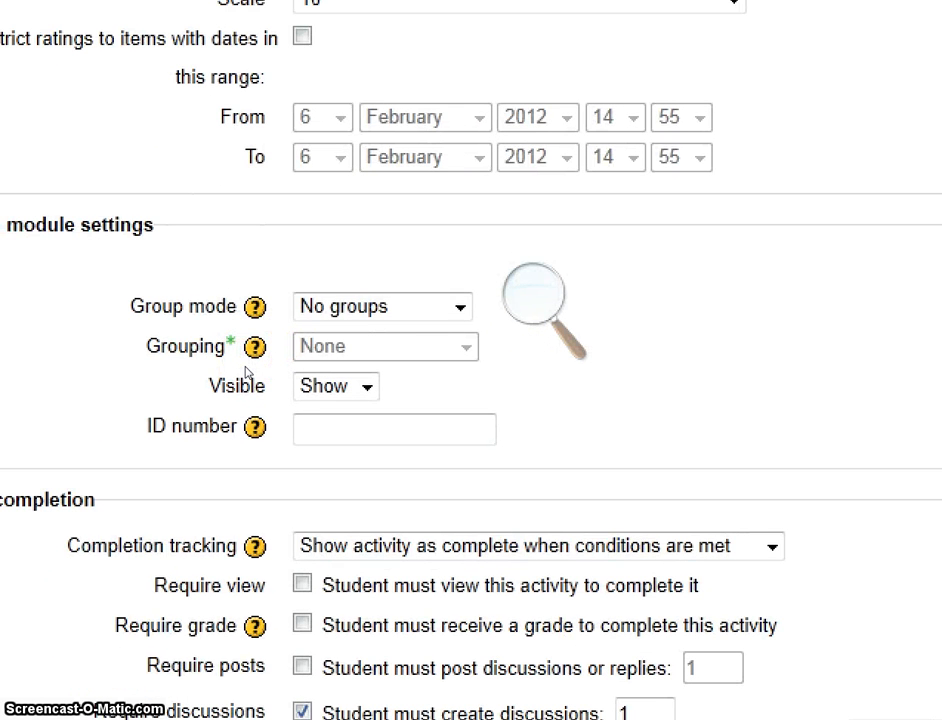
pyautogui.click(458, 349)
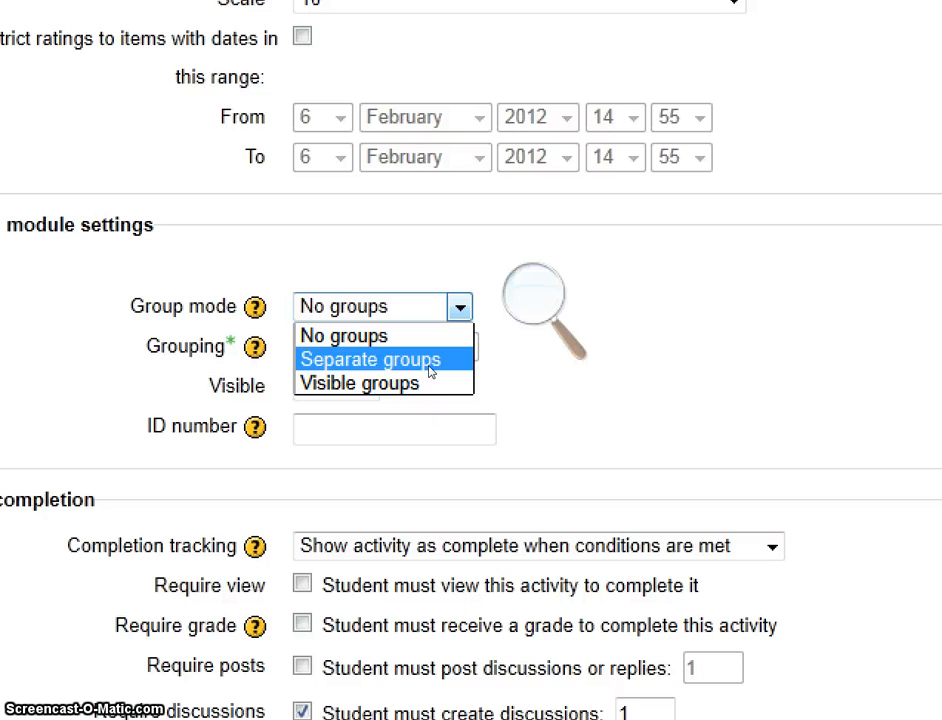
pyautogui.click(429, 364)
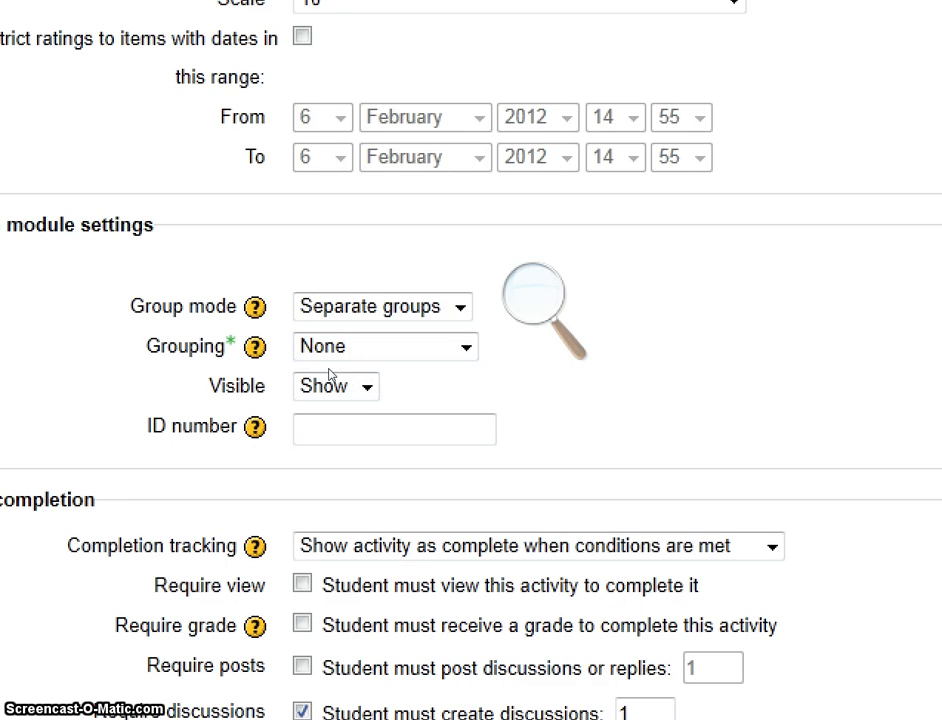
# - Assign the "Class in 3 groups" grouping to the forum, save and display it, and go back to the Online101 course
pyautogui.click(455, 350)
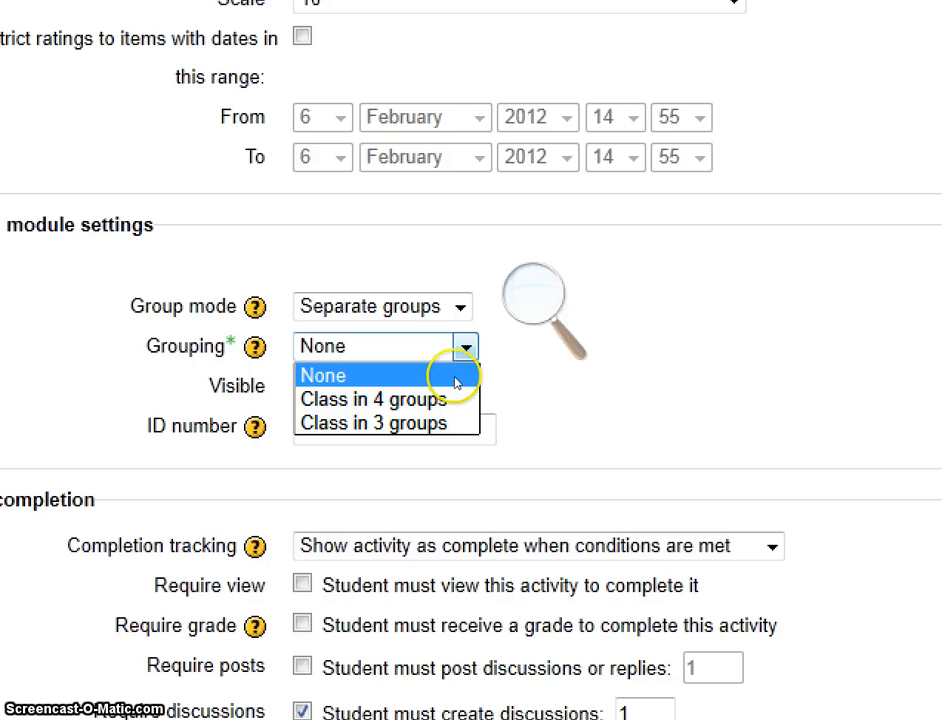
pyautogui.click(448, 410)
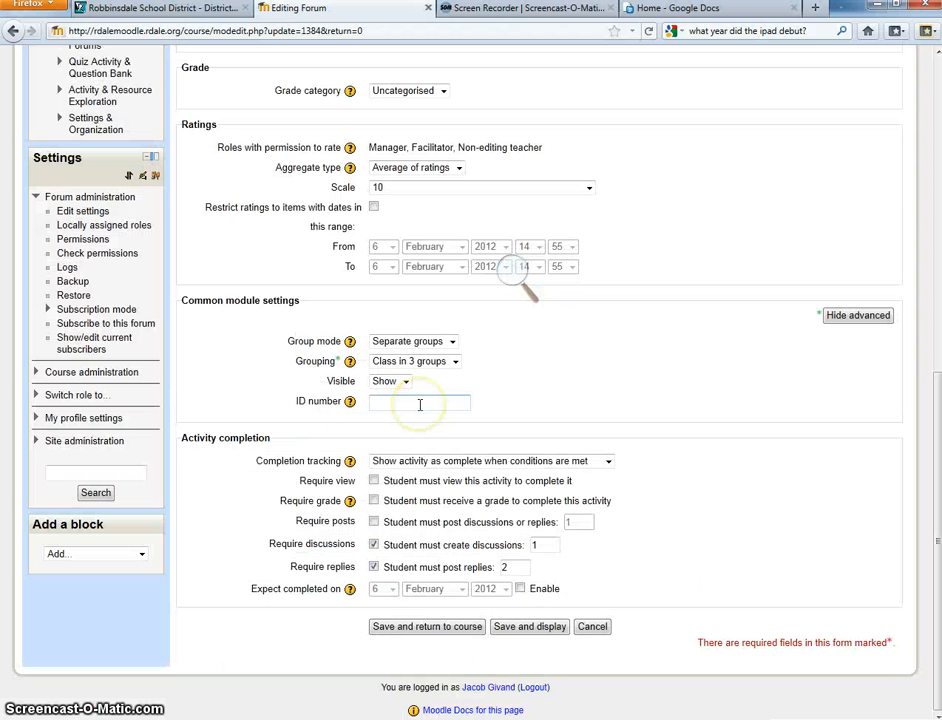
pyautogui.click(510, 630)
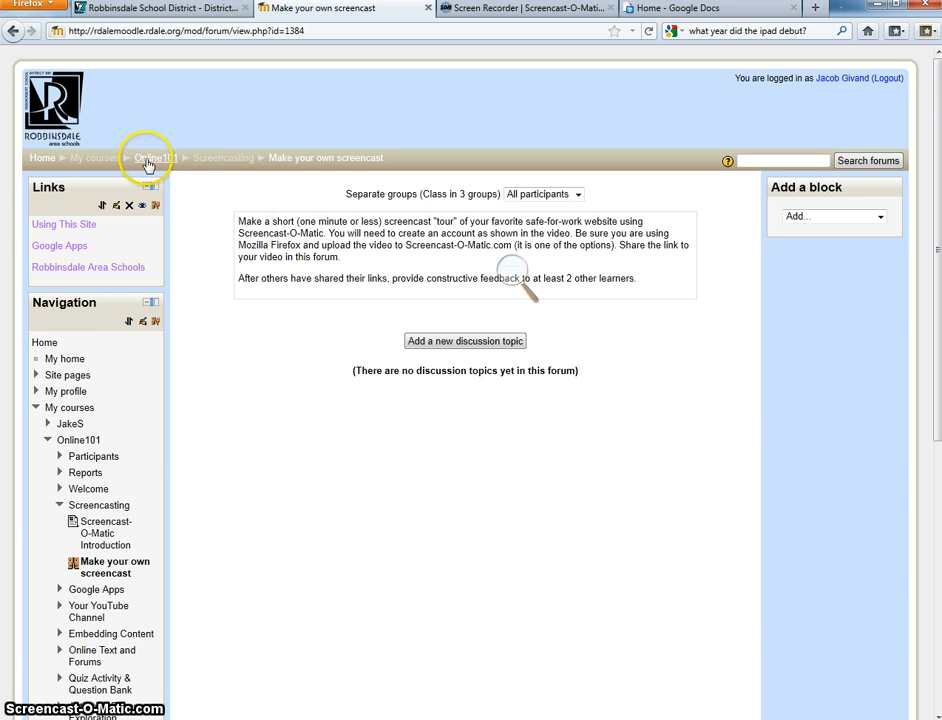
pyautogui.click(146, 160)
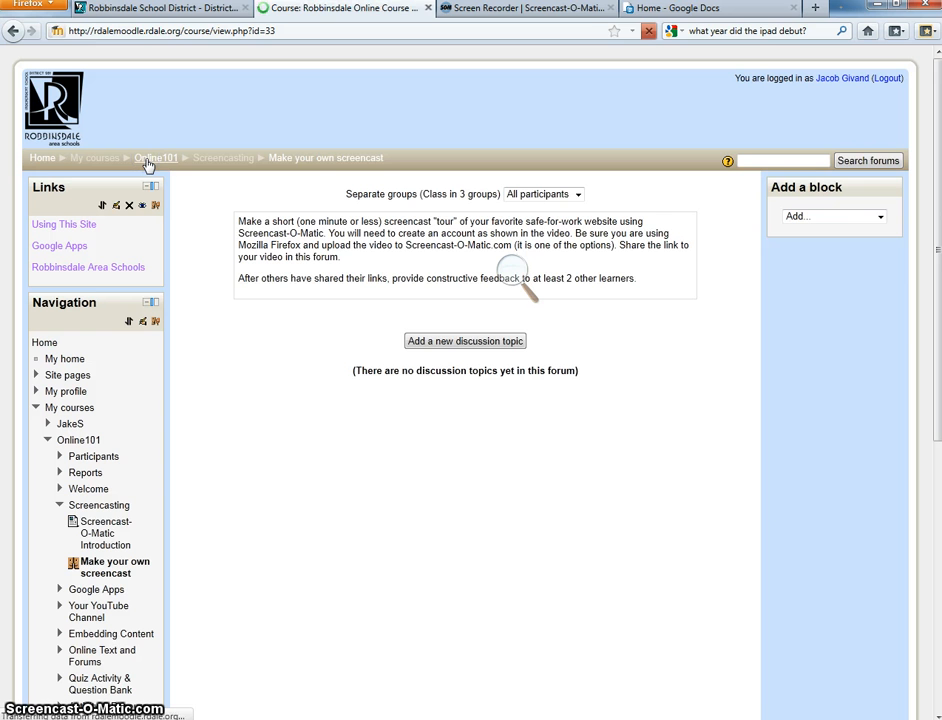